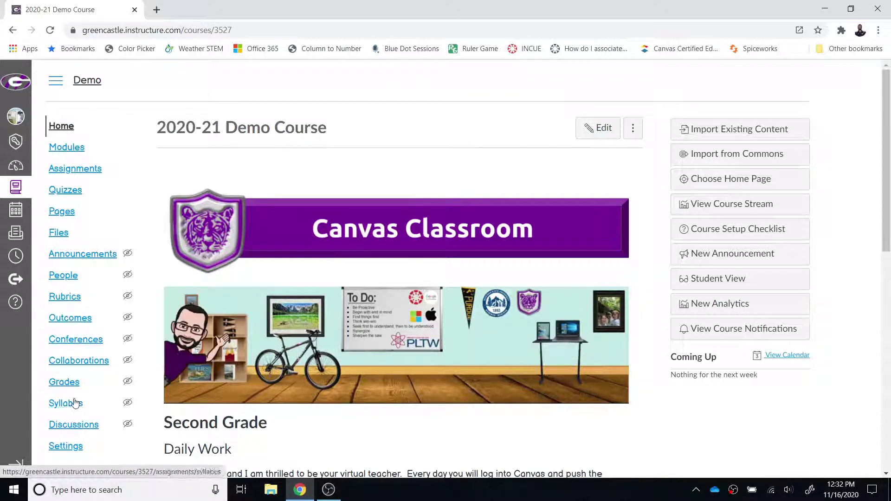
Open the navigation configuration in the course settings.
left_click(129, 254)
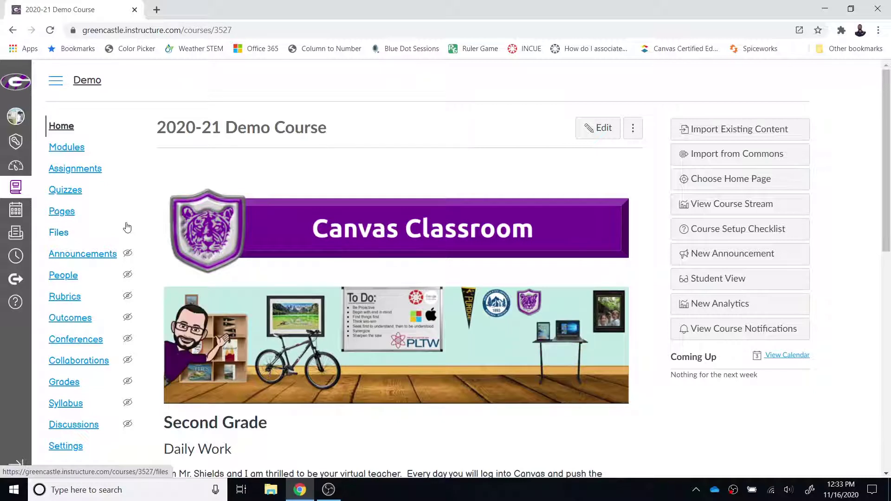
left_click(93, 175)
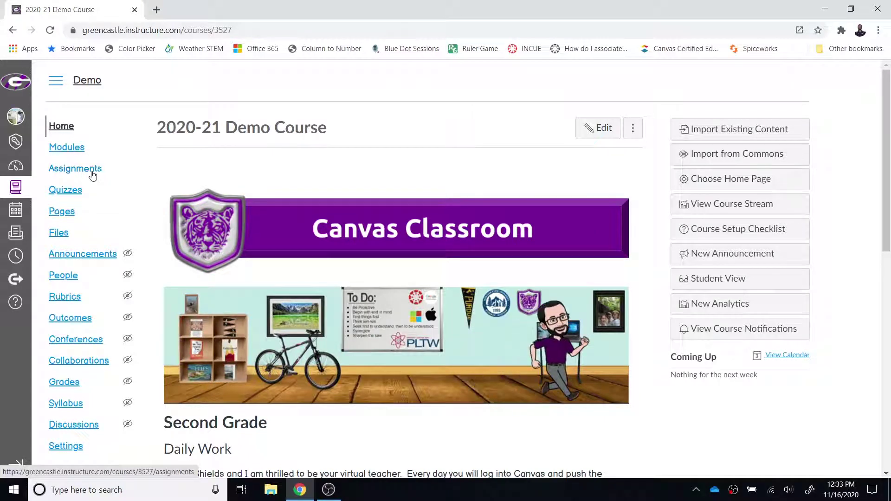
left_click(76, 447)
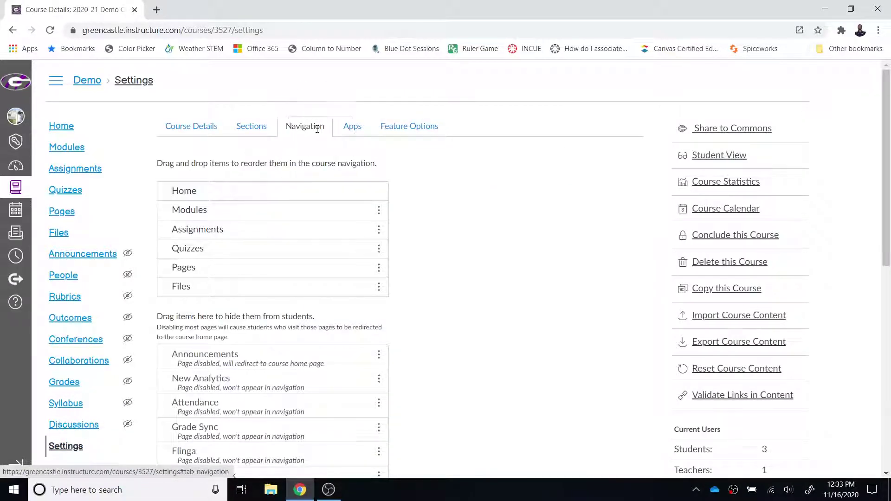
Disable Assignments, Files, Pages and Quizzes in the course navigation and save the changes.
scroll(238, 134, "down", 1)
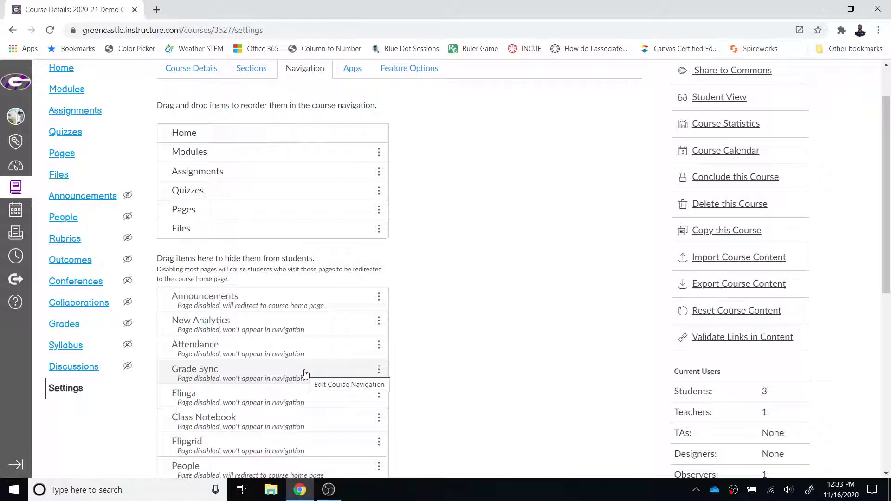
left_click(380, 174)
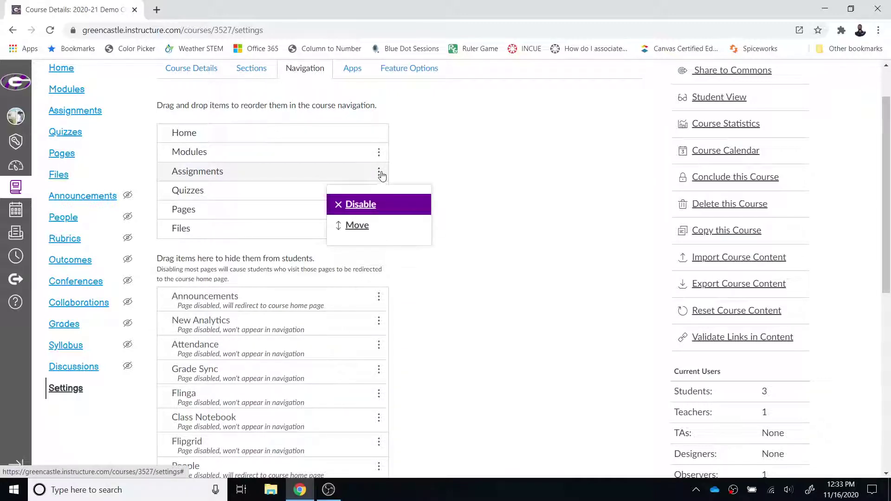
left_click(366, 205)
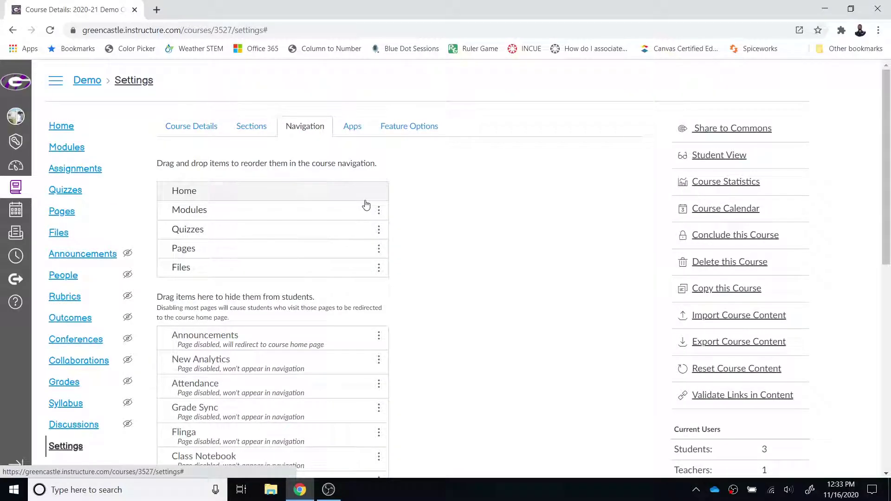
left_click(378, 268)
left_click(367, 299)
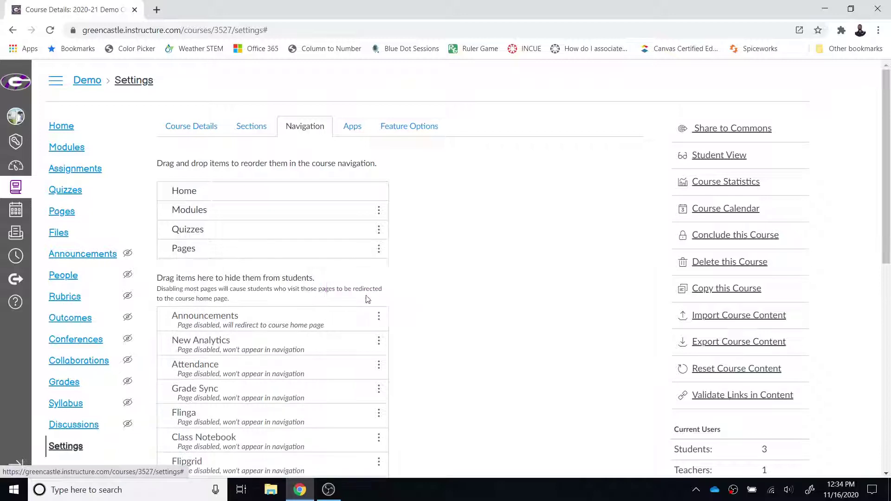
left_click(380, 250)
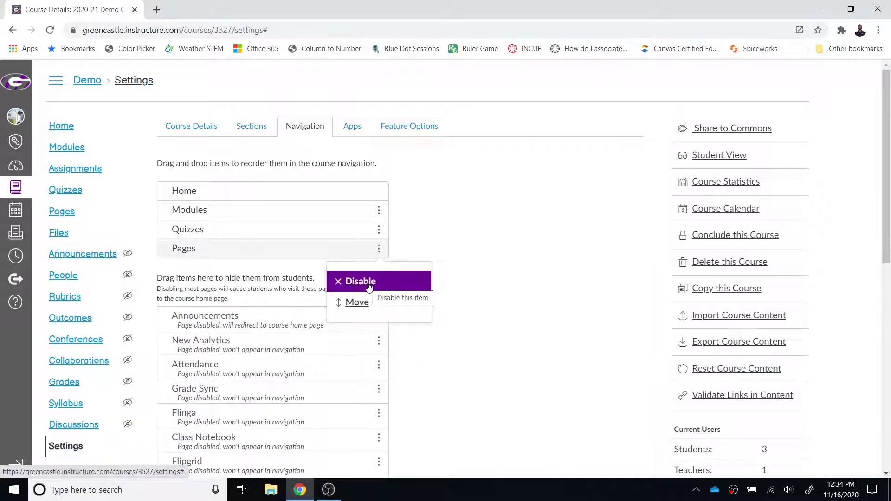
left_click(369, 285)
left_click(383, 233)
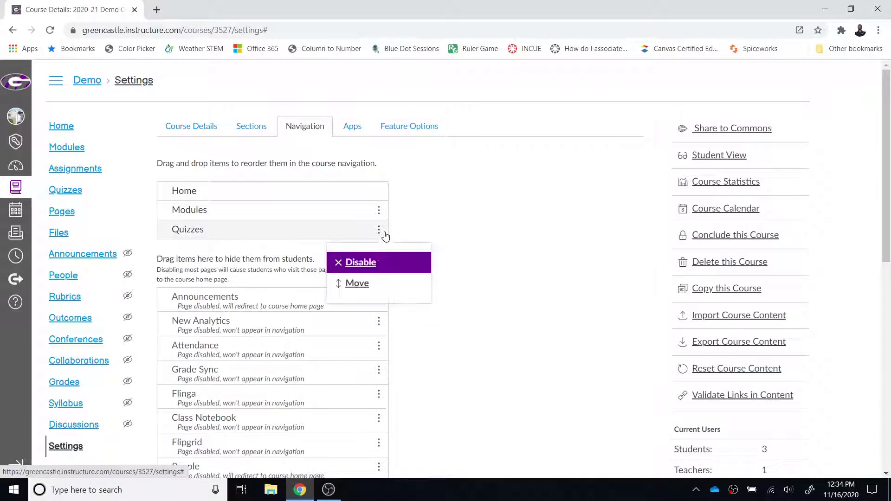
left_click(375, 264)
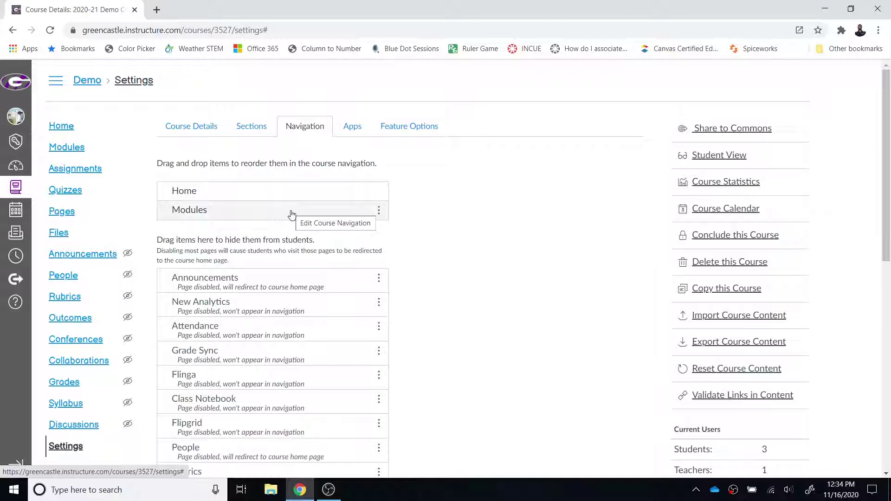
scroll(292, 217, "down", 10)
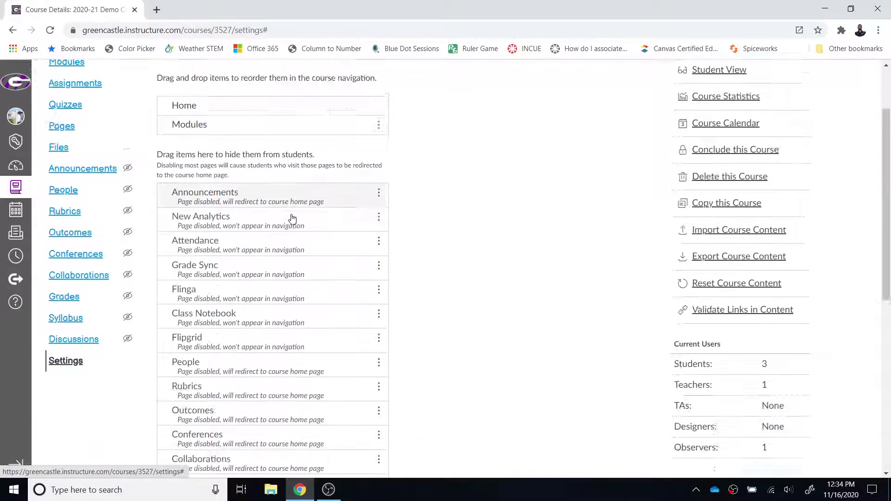
left_click(187, 443)
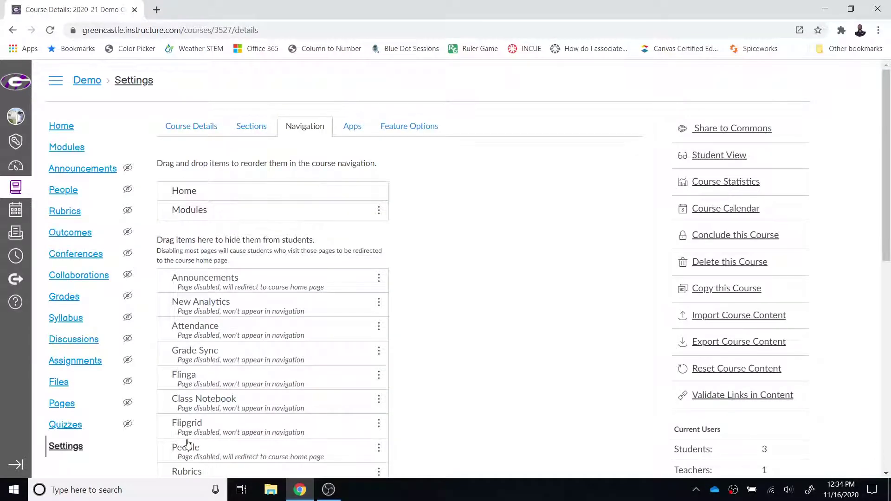
Preview the course in Student View, check its Modules page, and leave the preview.
left_click(705, 155)
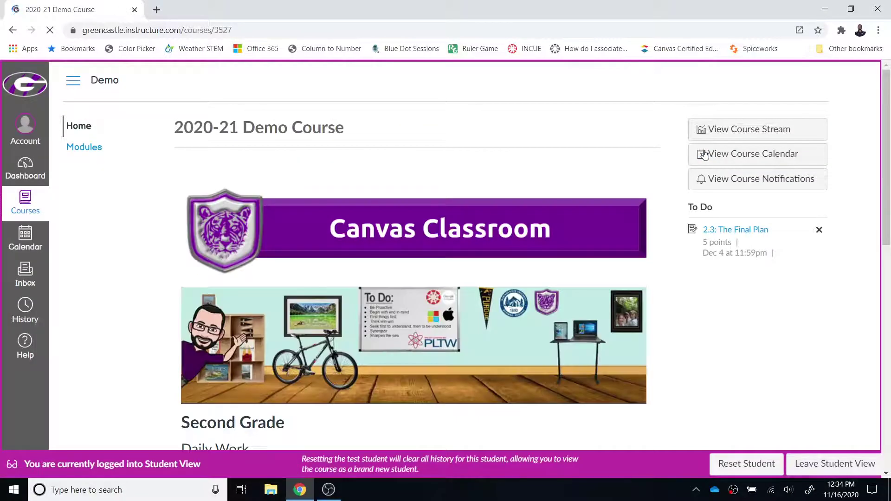
left_click(83, 149)
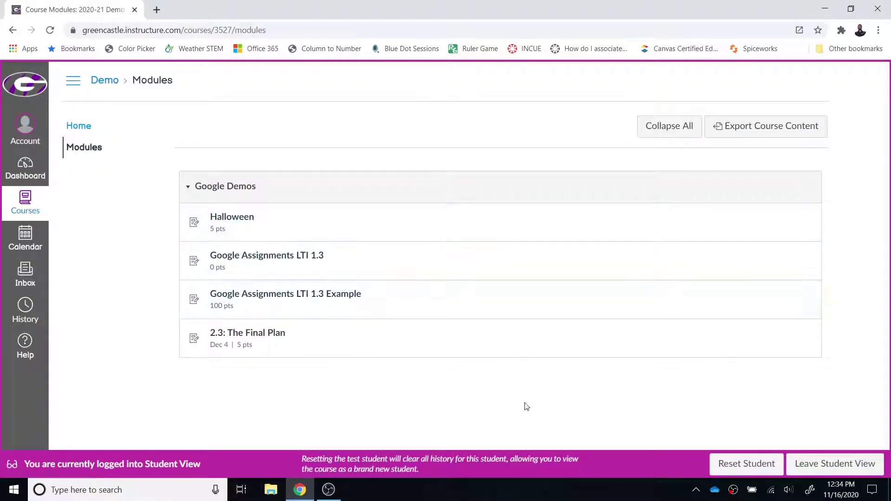
left_click(813, 473)
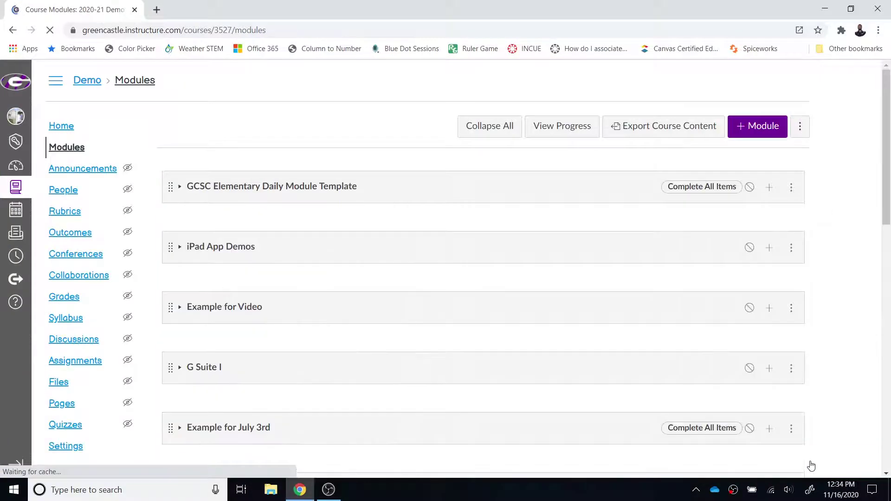
Enable Quizzes in the course navigation settings and save the change.
scroll(82, 269, "up", 5)
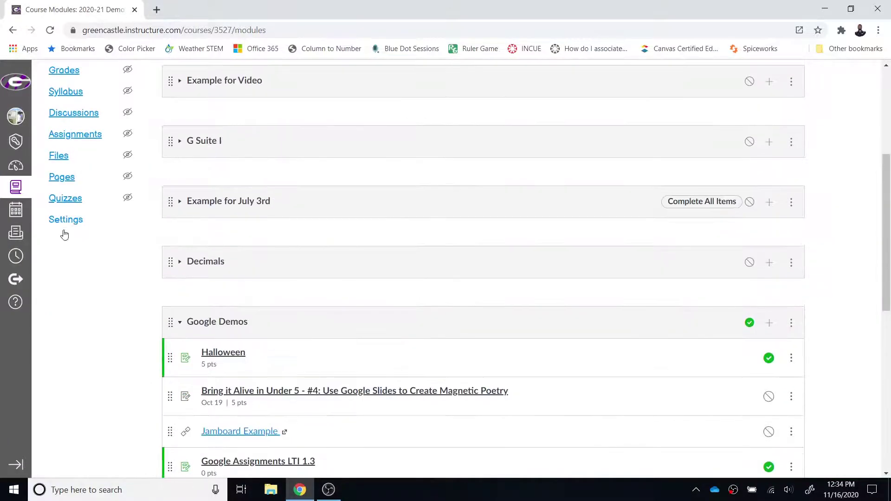
left_click(65, 226)
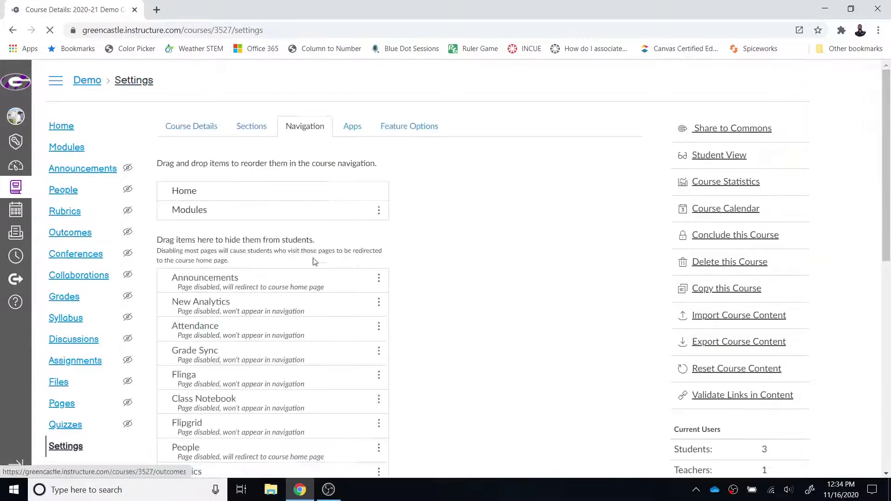
scroll(322, 248, "down", 5)
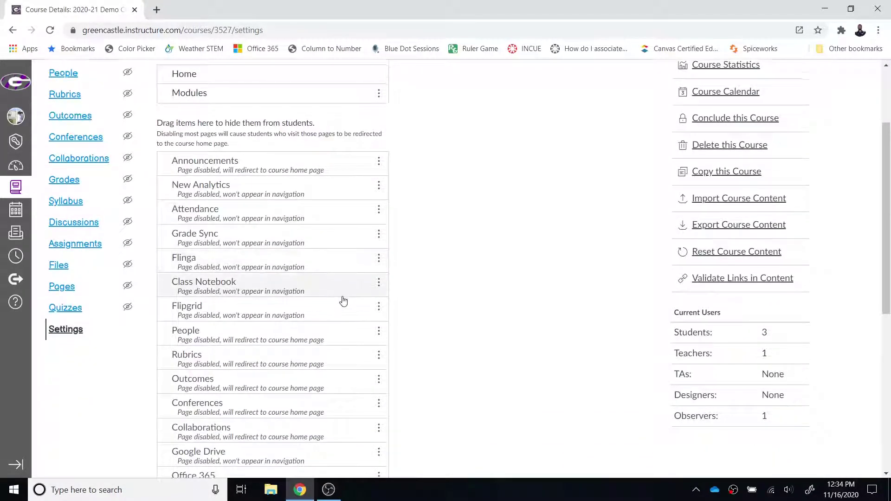
scroll(371, 361, "down", 2)
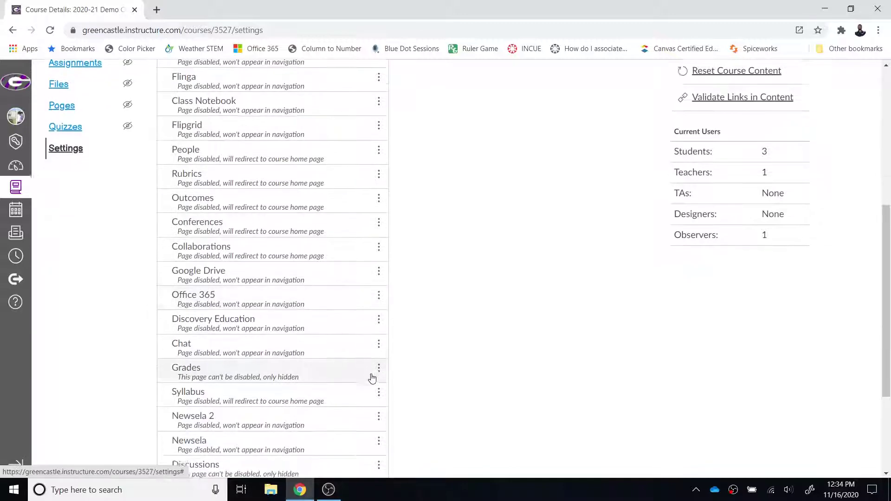
scroll(373, 380, "up", 5)
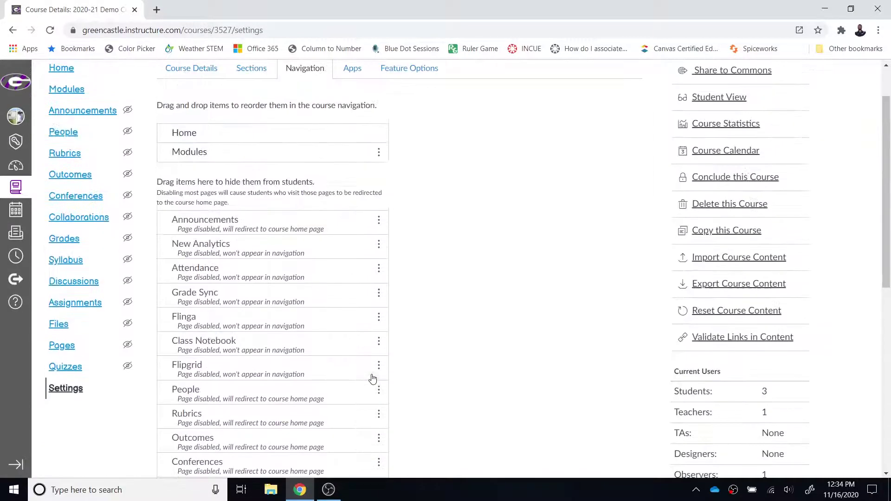
scroll(373, 379, "down", 8)
left_click(379, 405)
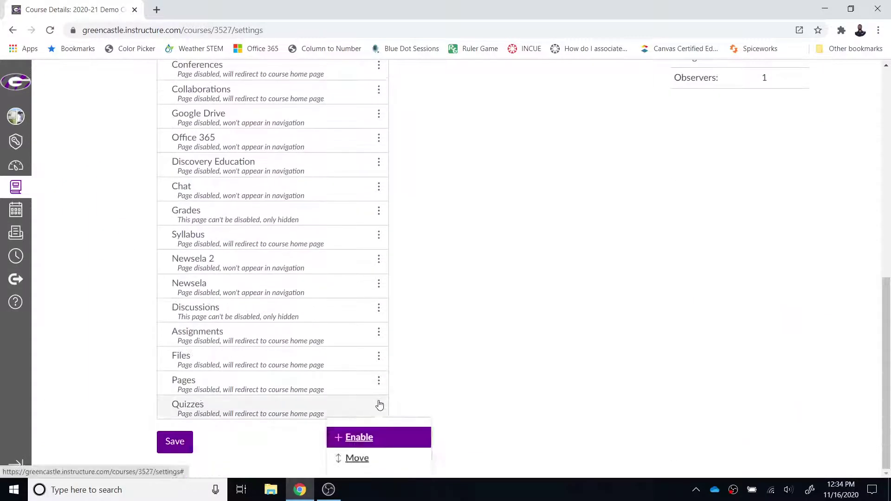
left_click(371, 435)
scroll(372, 434, "down", 10)
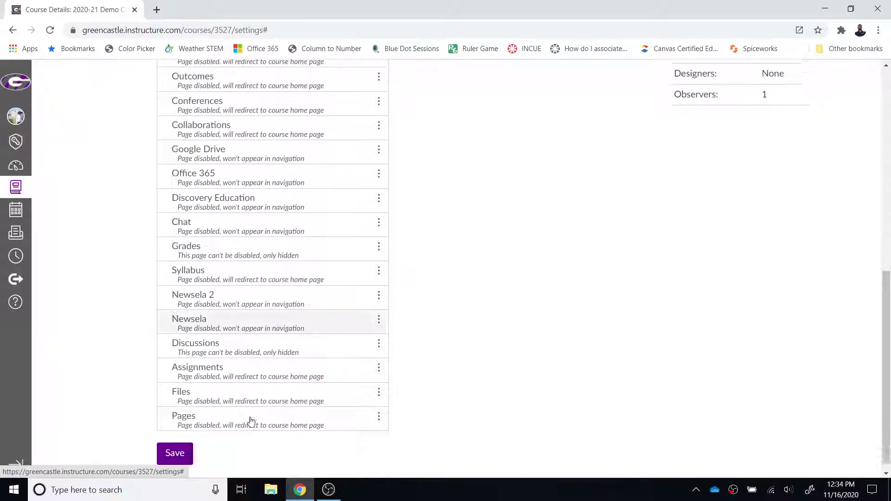
left_click(185, 442)
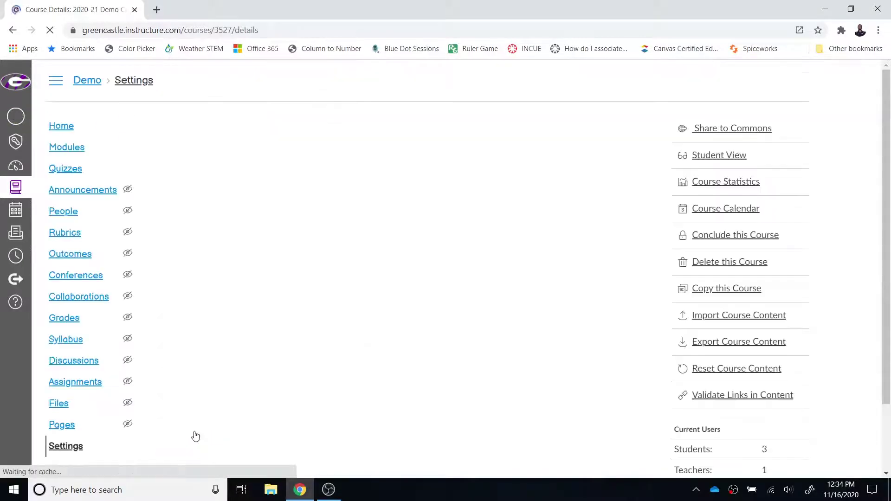
Examine the student-visible Modules and Quizzes pages in Student View and leave the preview.
left_click(730, 160)
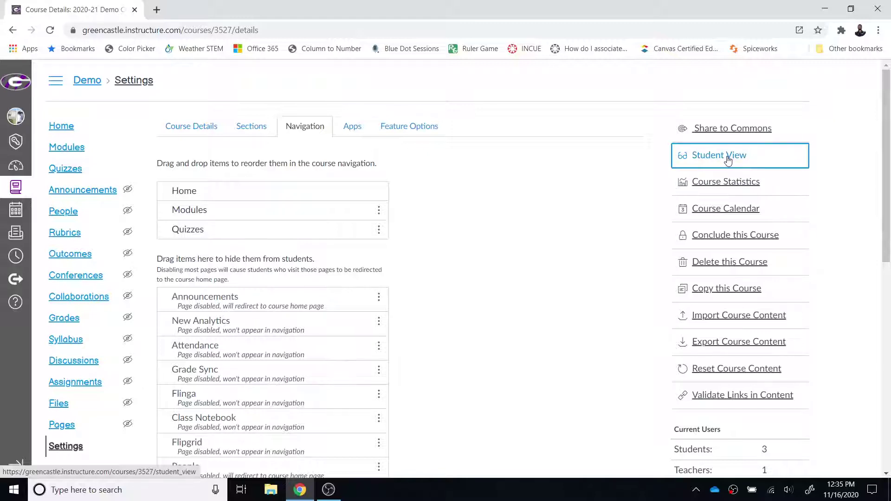
left_click(728, 159)
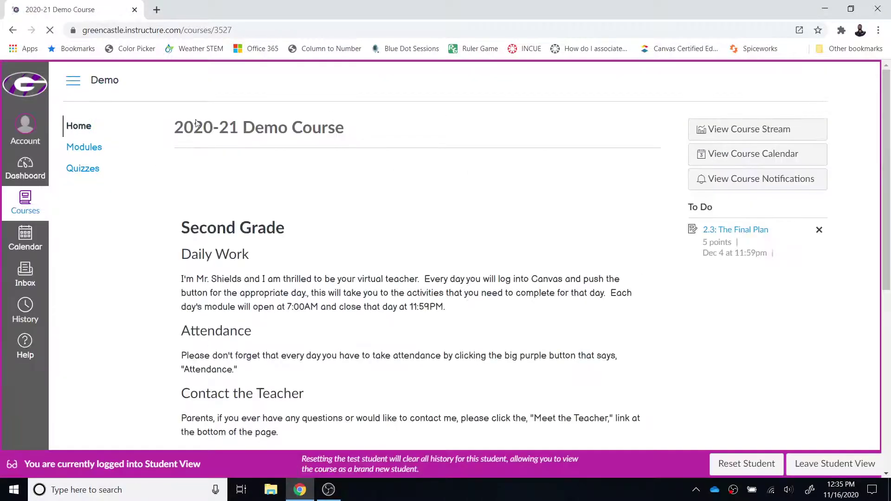
left_click(104, 148)
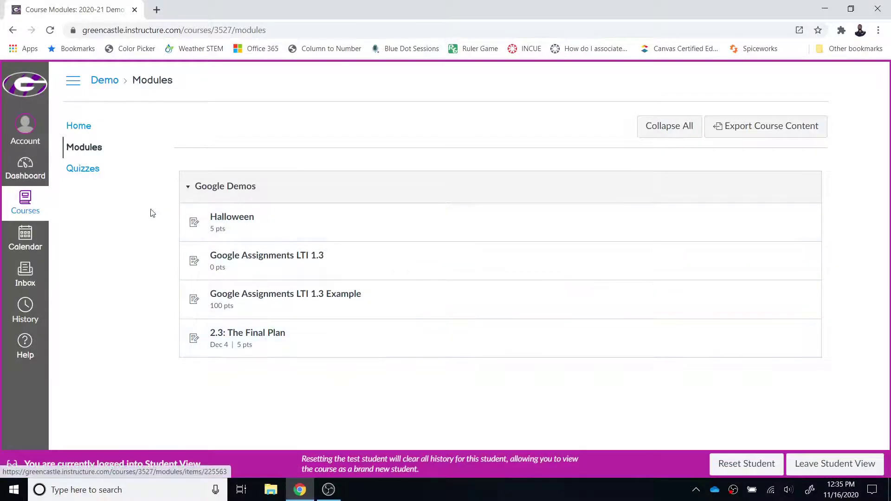
left_click(82, 169)
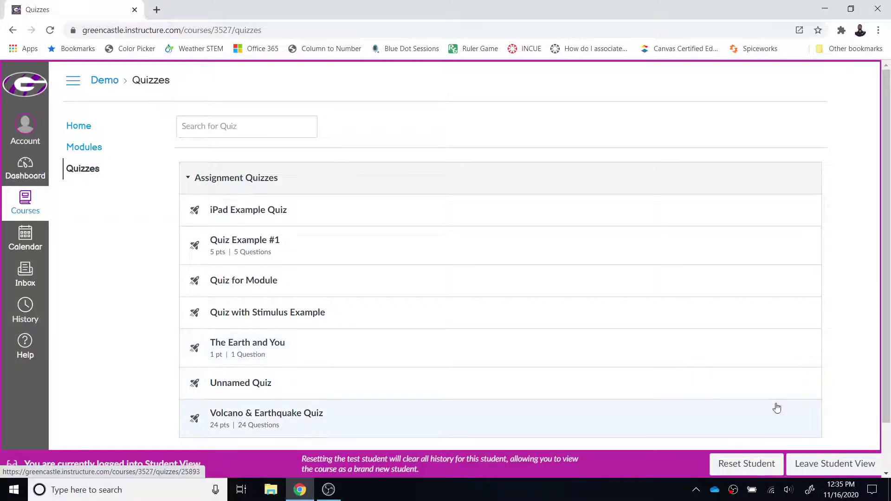
left_click(802, 461)
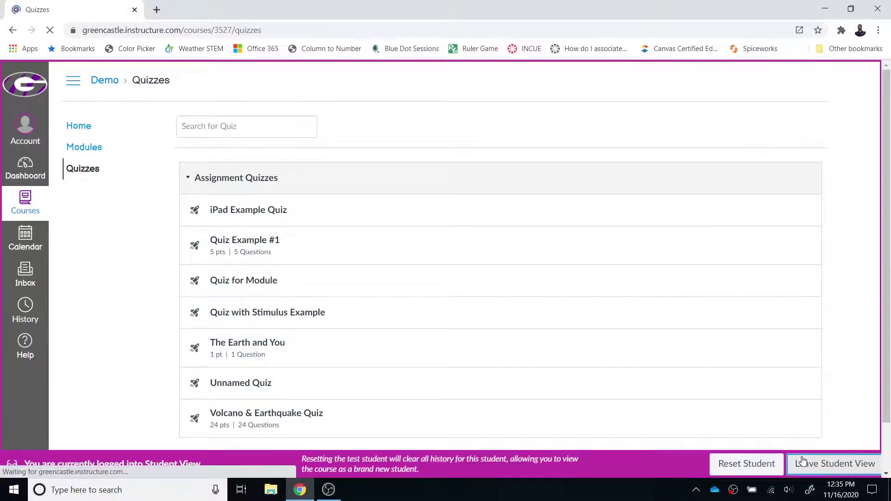
Disable Quizzes again in the course navigation settings and save the change.
scroll(149, 388, "down", 1)
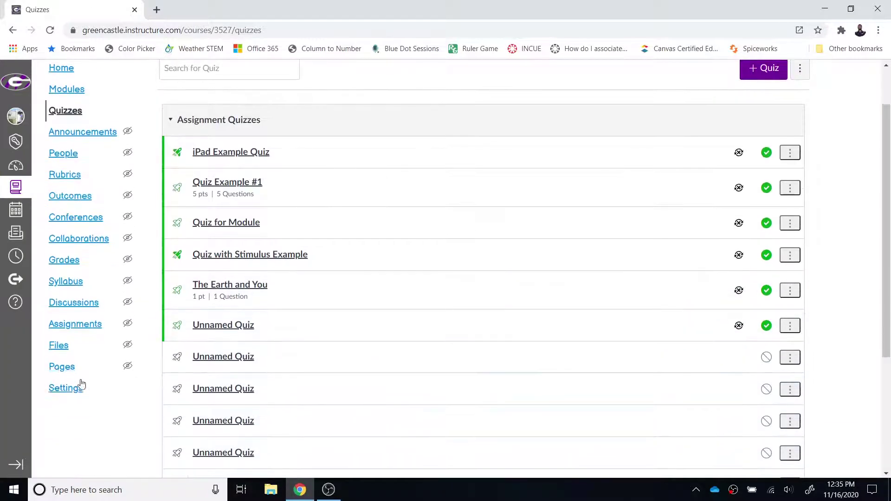
left_click(77, 393)
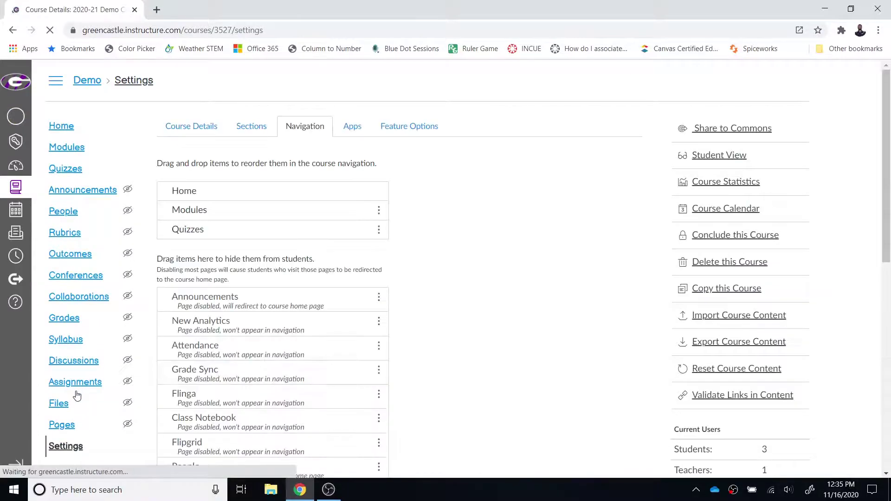
left_click(379, 230)
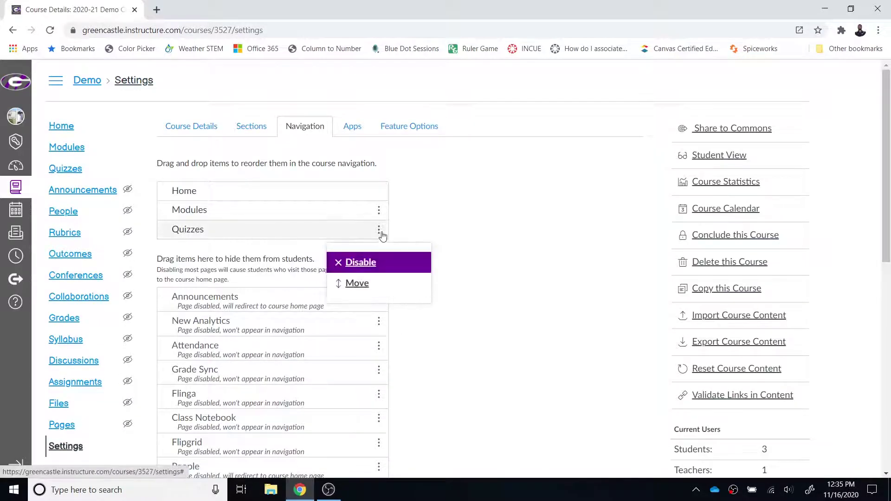
left_click(381, 261)
scroll(318, 368, "down", 5)
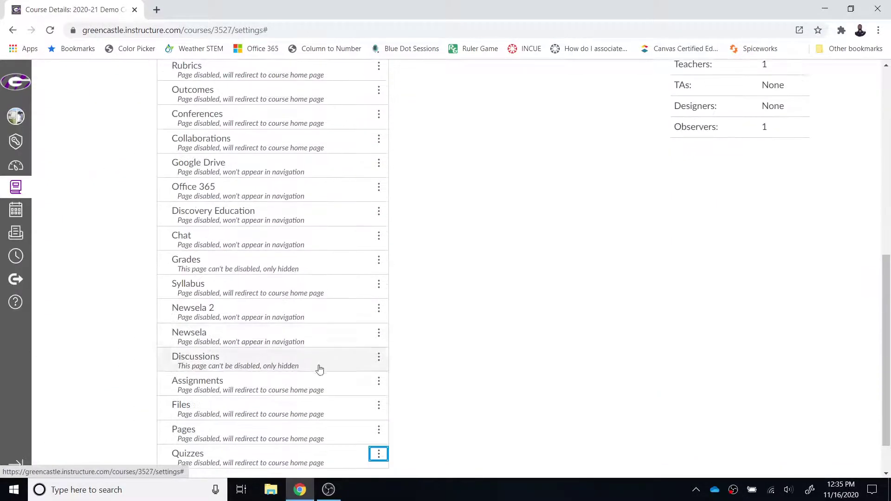
left_click(181, 445)
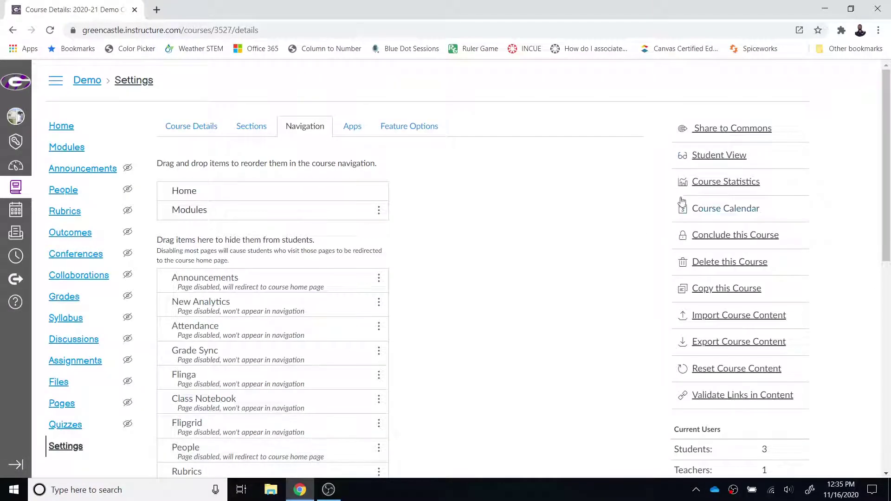
Open the course in Student View to check the student navigation.
left_click(703, 160)
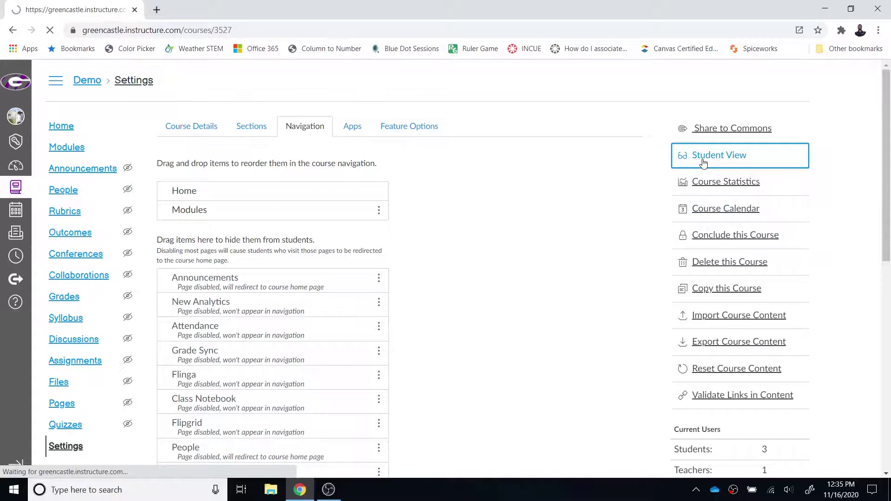